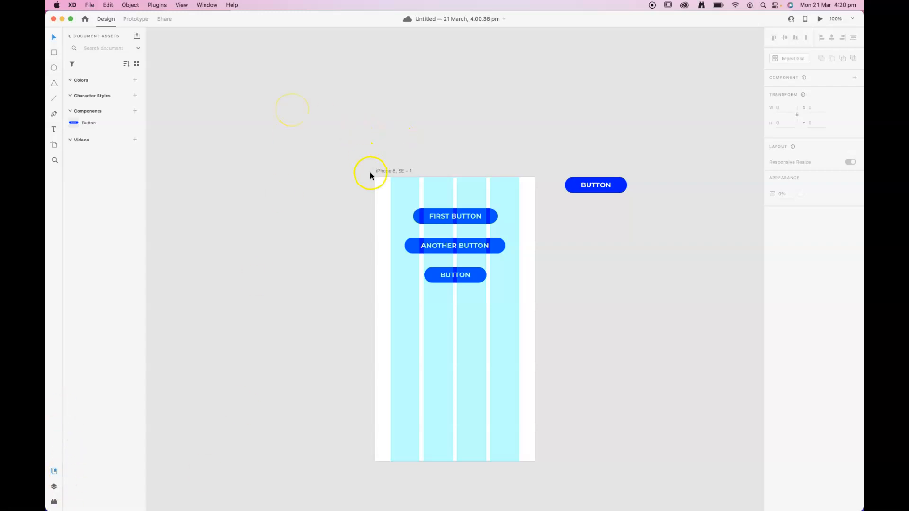
Delete all the button instances on the artboard together with the main button beside it
{"action": "left_click_drag", "start_coordinate": [358, 156], "coordinate": [656, 317]}
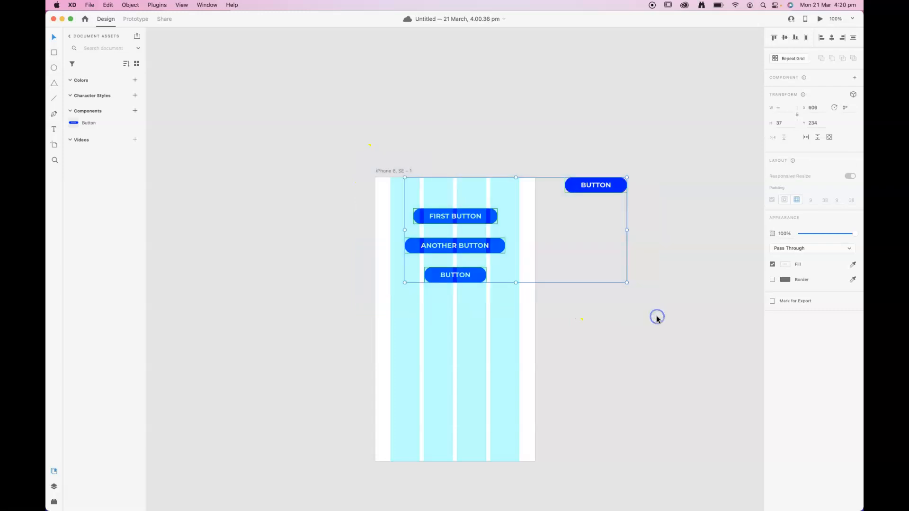
{"action": "key", "text": "Delete"}
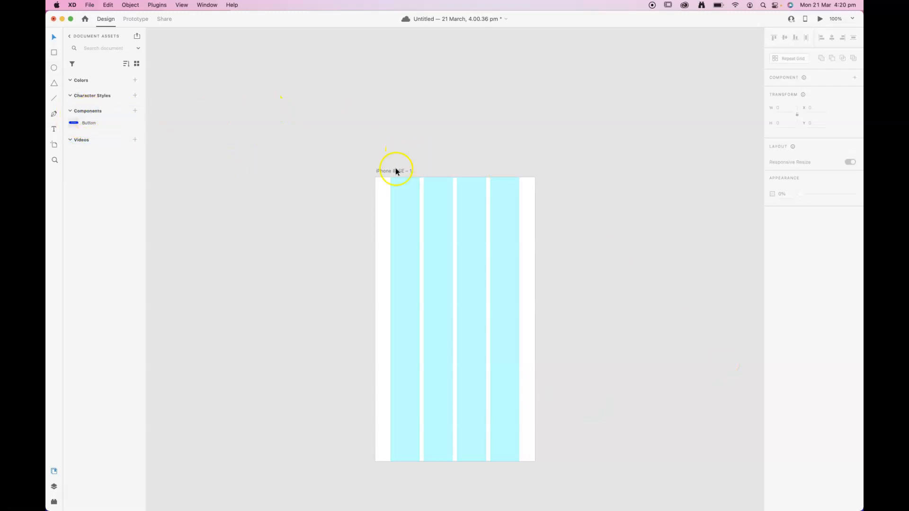
Draw a rectangle about 302 by 312 spanning all four grid columns near the top of the artboard
{"action": "scroll", "coordinate": [522, 332], "scroll_direction": "down", "scroll_amount": 1}
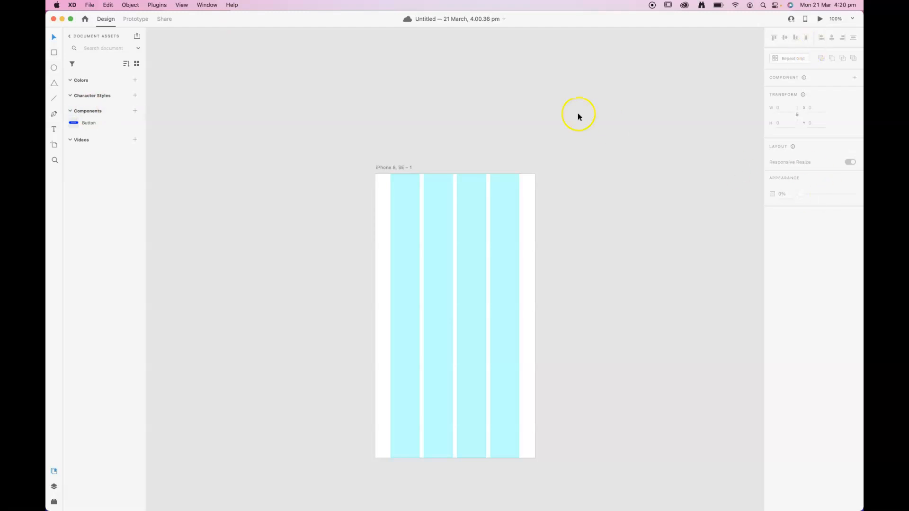
{"action": "key", "text": "super+plus"}
{"action": "key", "text": "space"}
{"action": "left_click_drag", "start_coordinate": [549, 262], "coordinate": [528, 200]}
{"action": "left_click", "coordinate": [53, 53]}
{"action": "left_click_drag", "start_coordinate": [337, 79], "coordinate": [528, 278]}
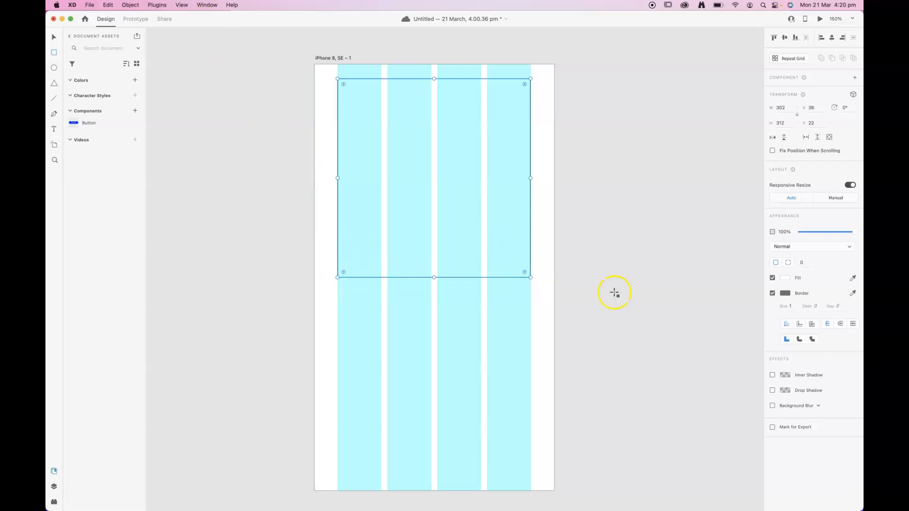
Remove the rectangle's border and fill it with light grey #CCCCCC
{"action": "left_click", "coordinate": [772, 293]}
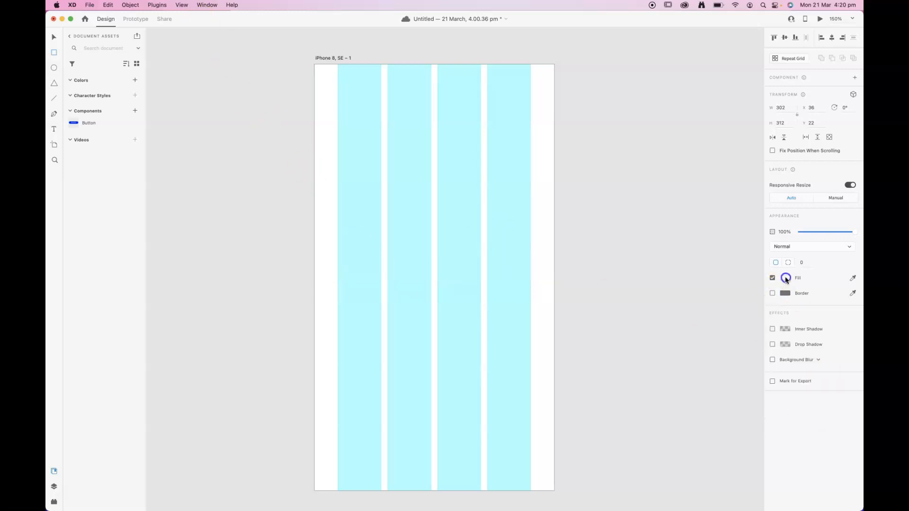
{"action": "left_click", "coordinate": [785, 277]}
{"action": "left_click_drag", "start_coordinate": [734, 263], "coordinate": [669, 250]}
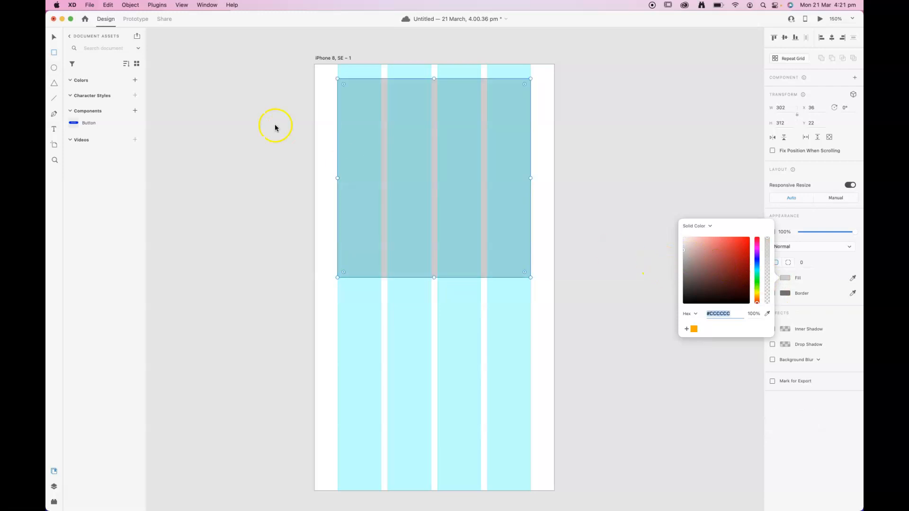
{"action": "left_click", "coordinate": [54, 37]}
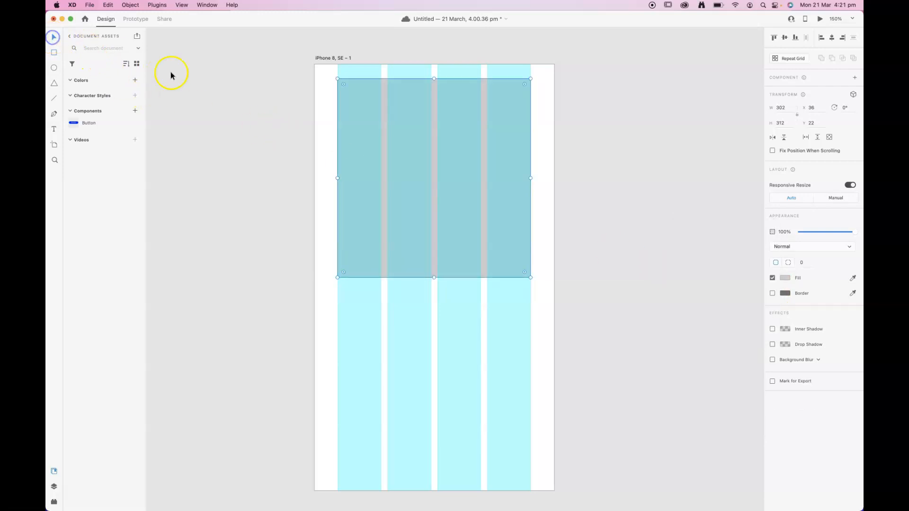
{"action": "left_click", "coordinate": [186, 78]}
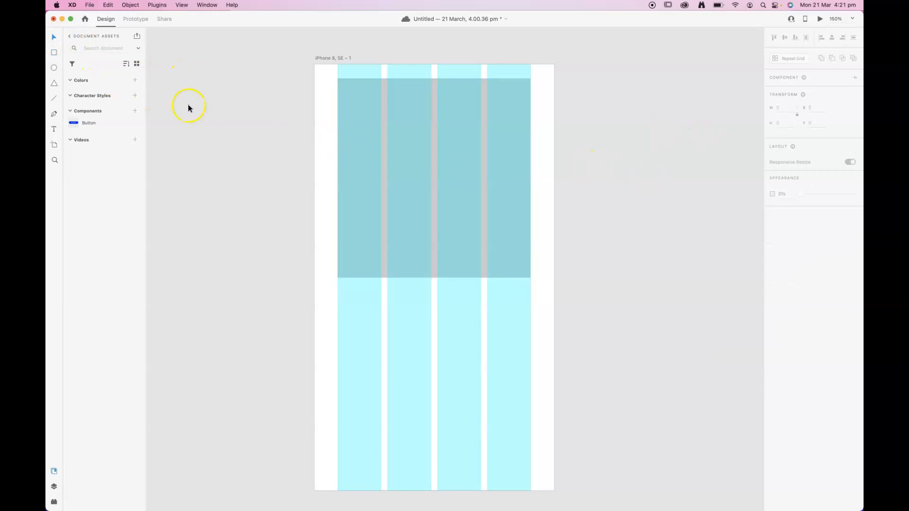
Add an area text box across the upper part of the grey rectangle reading "This is a heading"
{"action": "left_click", "coordinate": [53, 129]}
{"action": "left_click_drag", "start_coordinate": [338, 93], "coordinate": [529, 122]}
{"action": "type", "text": "This i"}
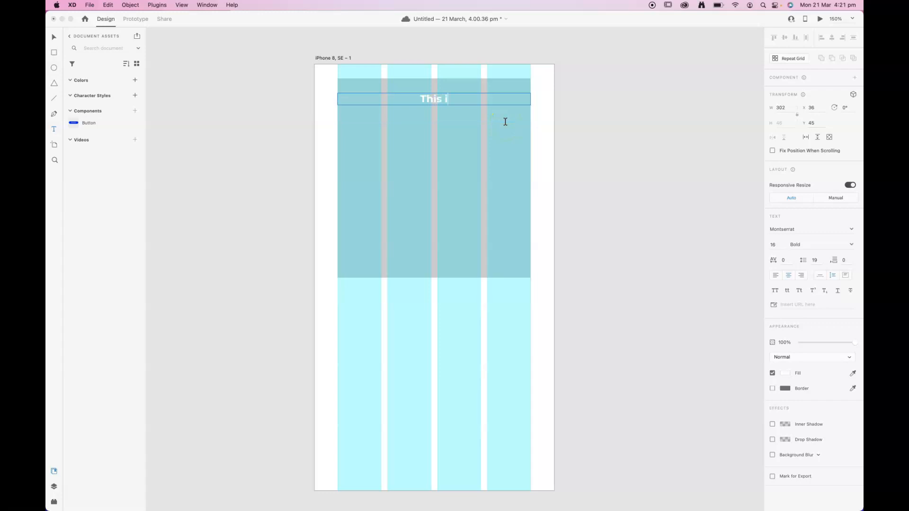
{"action": "type", "text": "s a heading"}
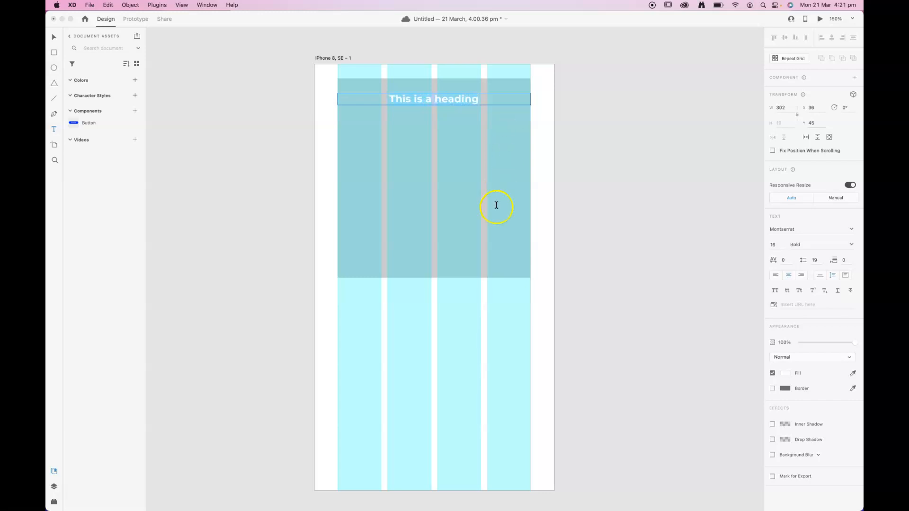
Set the heading to uppercase at size 20 and move it down the rectangle to about Y 187
{"action": "left_click", "coordinate": [774, 290]}
{"action": "left_click", "coordinate": [772, 244]}
{"action": "type", "text": "20"}
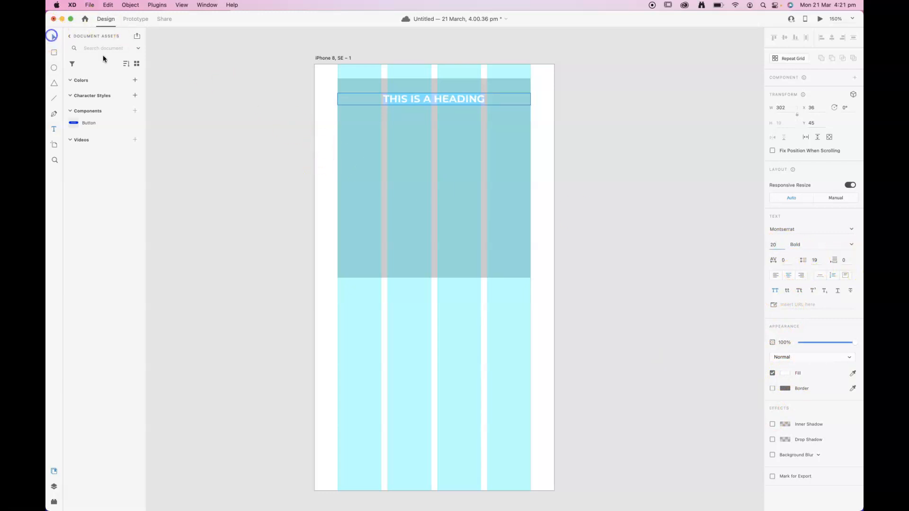
{"action": "left_click", "coordinate": [171, 86]}
{"action": "left_click_drag", "start_coordinate": [465, 97], "coordinate": [466, 192]}
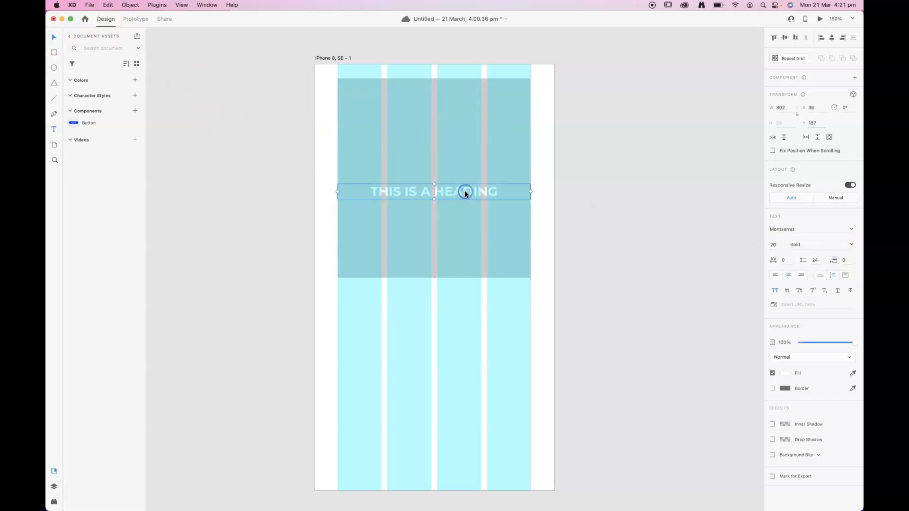
Draw an empty area text box about 302 wide below the heading, inside the grey rectangle
{"action": "left_click", "coordinate": [53, 128]}
{"action": "left_click_drag", "start_coordinate": [337, 209], "coordinate": [532, 270]}
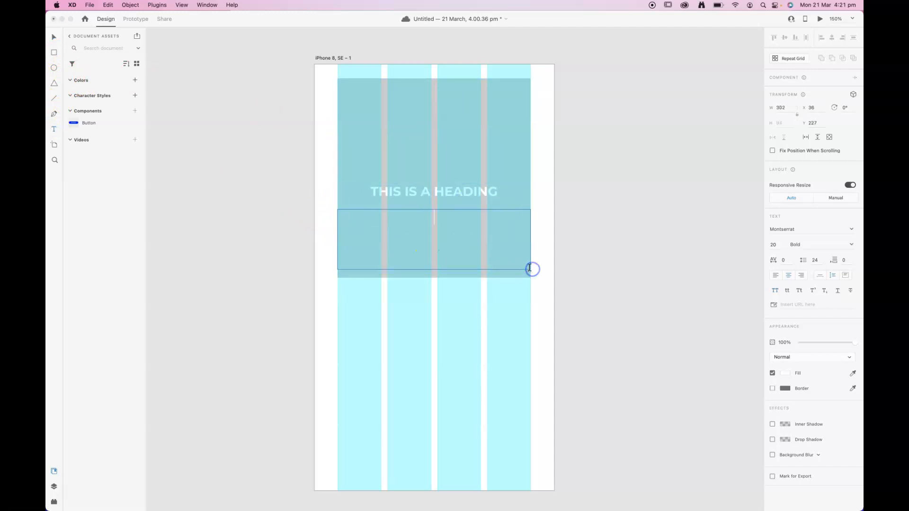
Switch to Chrome, search for "blind text generator" in a new window and open the blindtextgenerator.com Lorem ipsum page
{"action": "key", "text": "super+Tab"}
{"action": "key", "text": "super+Tab"}
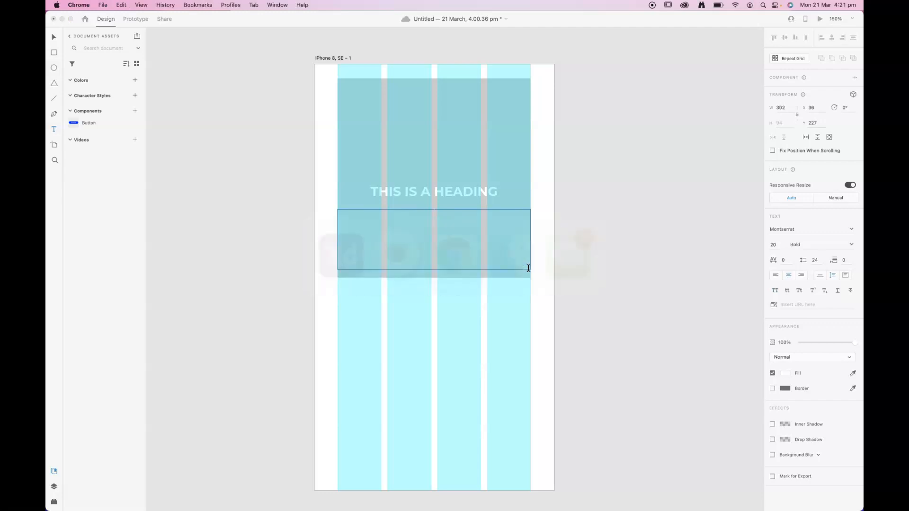
{"action": "key", "text": "super+n"}
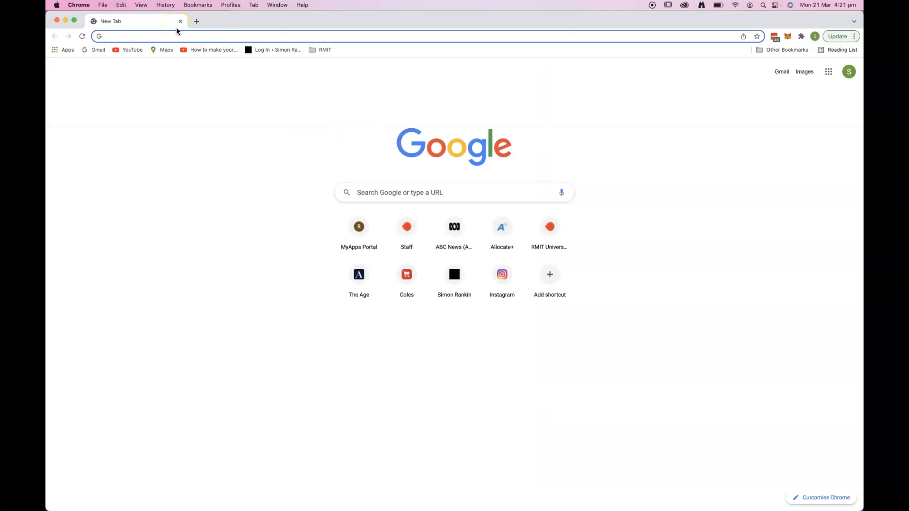
{"action": "type", "text": "blind "}
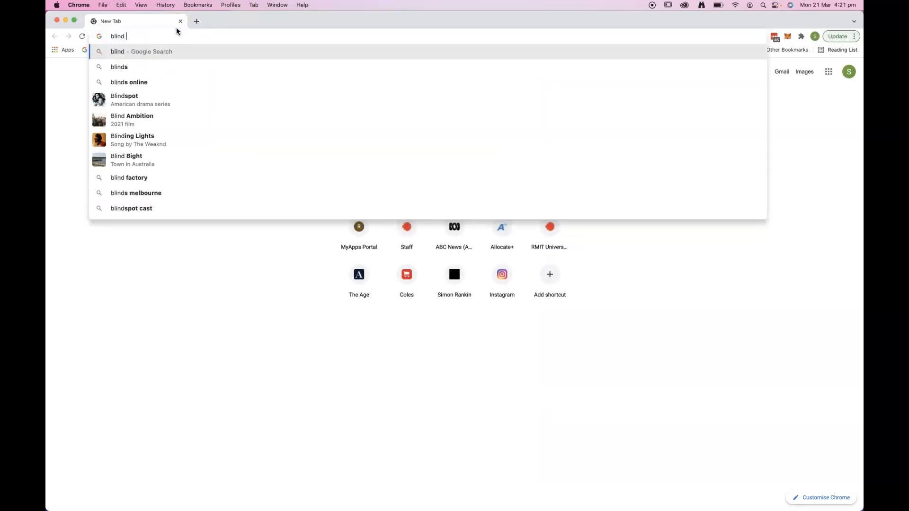
{"action": "type", "text": "text generator"}
{"action": "key", "text": "Return"}
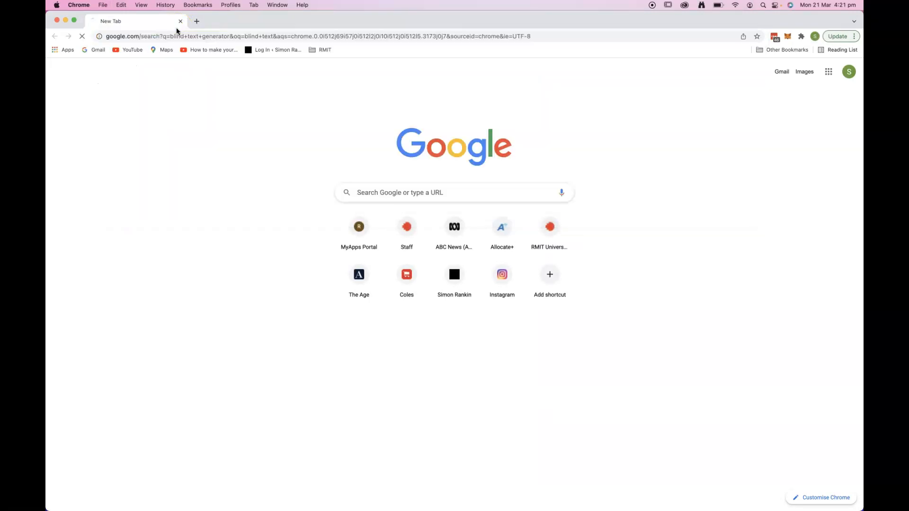
{"action": "left_click", "coordinate": [147, 151]}
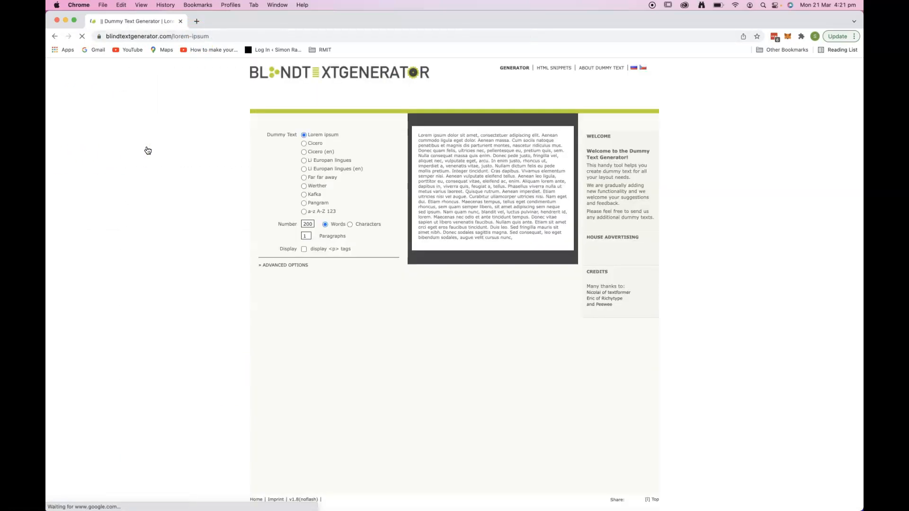
Copy the dummy text from "orem ipsum" through "Aenean massa." and paste it into the empty text box in Adobe XD
{"action": "left_click_drag", "start_coordinate": [419, 135], "coordinate": [512, 141]}
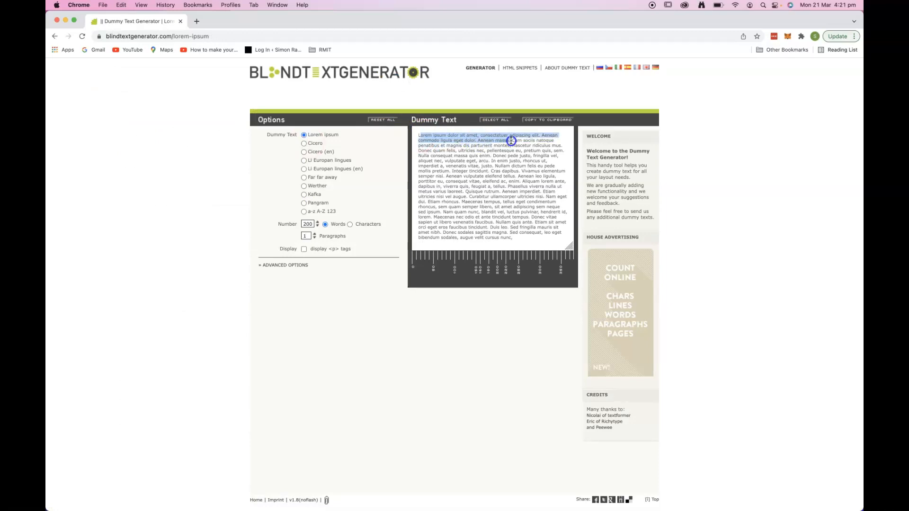
{"action": "key", "text": "super+Tab"}
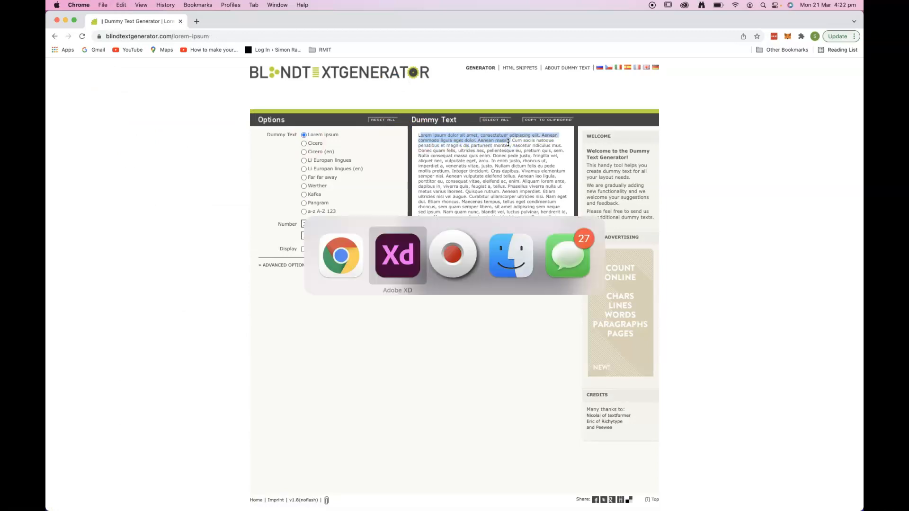
{"action": "type", "text": "orem ipsum dolor sit amet, consectetuer adipiscing elit. Aenean commodo ligula eget dolor. Aenean massa."}
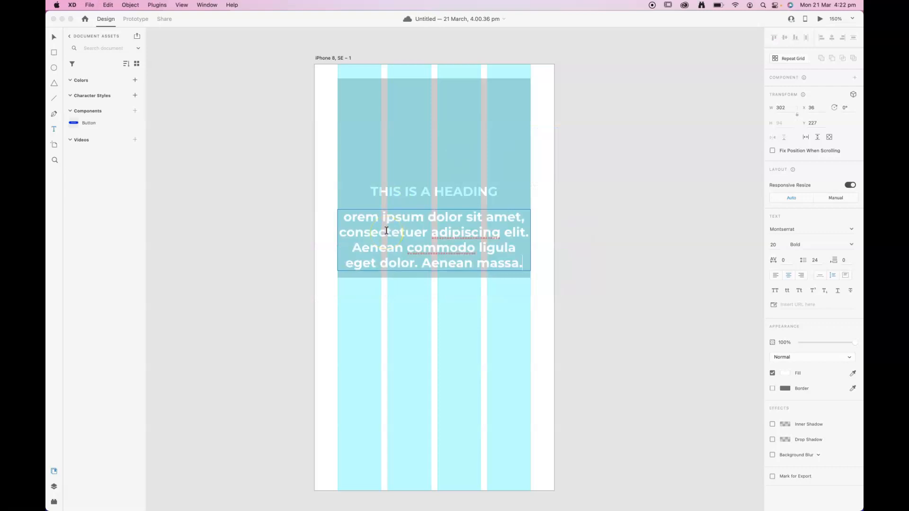
Format all the pasted paragraph text at size 16 with the Medium weight
{"action": "key", "text": "super+a"}
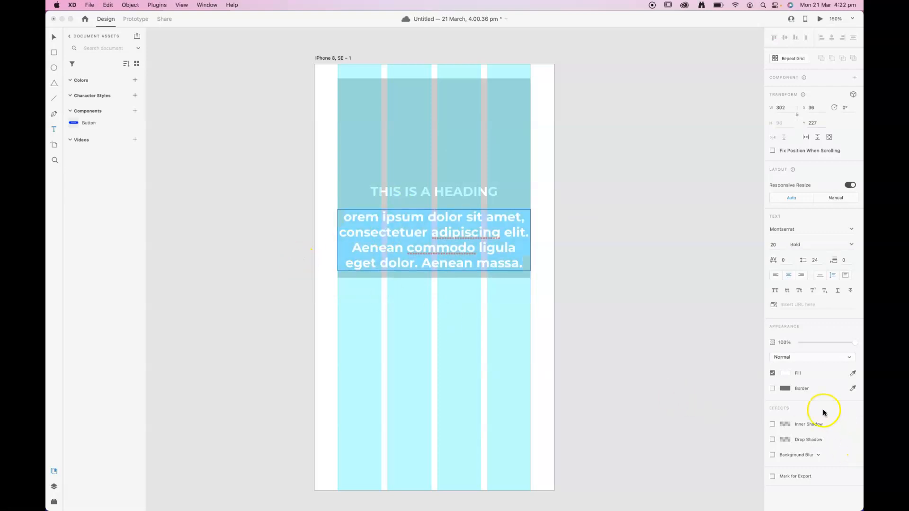
{"action": "left_click", "coordinate": [774, 244]}
{"action": "type", "text": "16"}
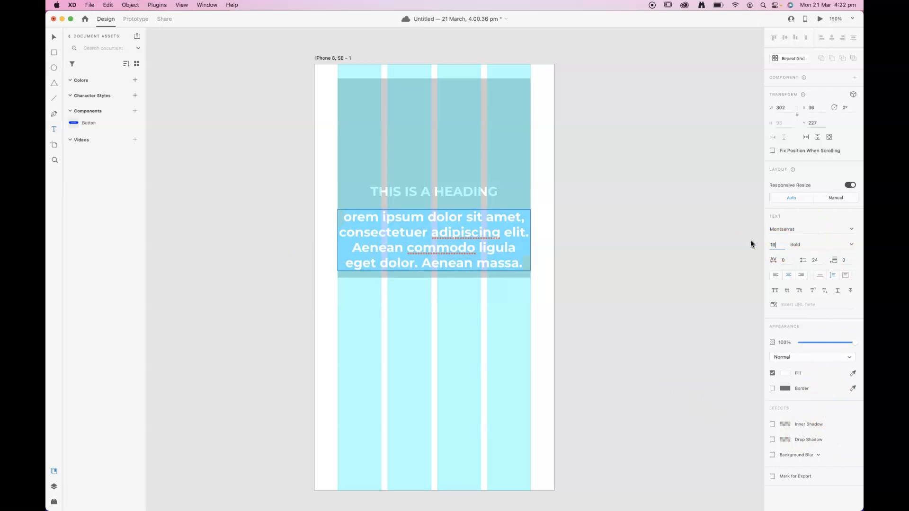
{"action": "left_click", "coordinate": [850, 244]}
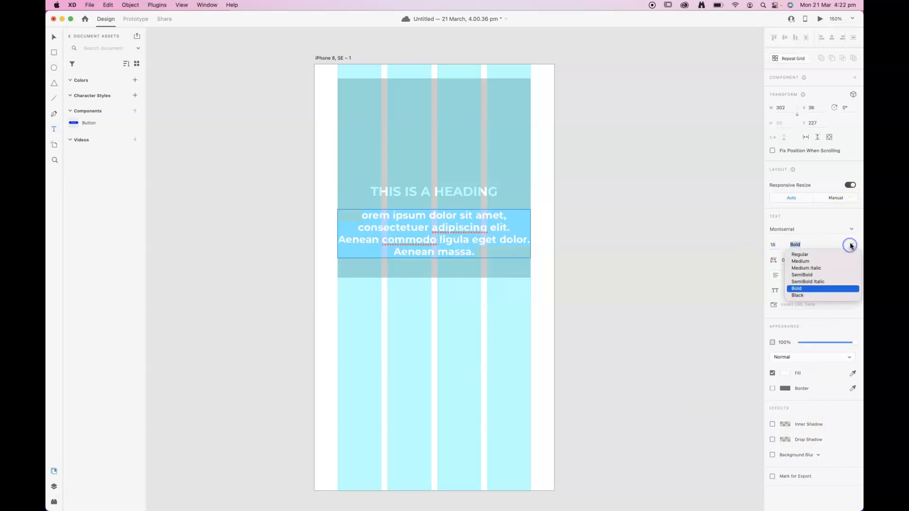
{"action": "left_click", "coordinate": [816, 262]}
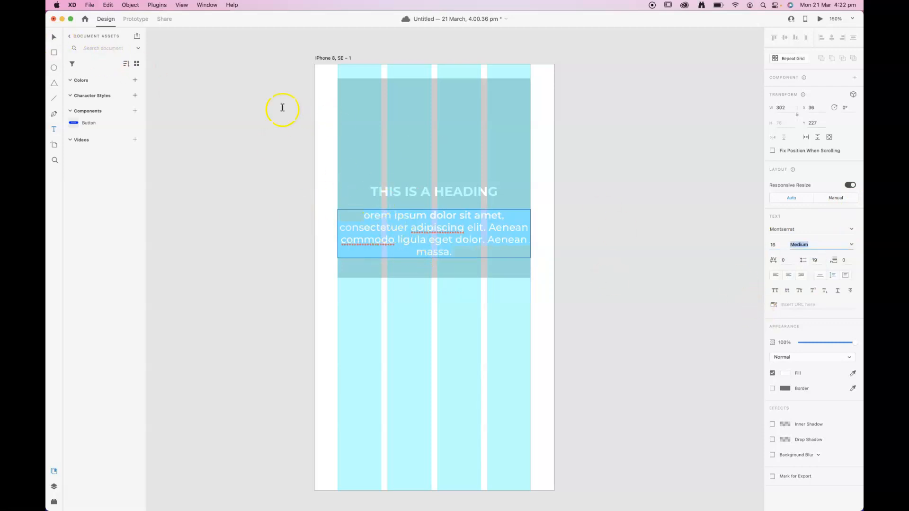
Narrow the paragraph's text box evenly from both sides to a width of about 278
{"action": "left_click", "coordinate": [53, 37]}
{"action": "left_click", "coordinate": [167, 94]}
{"action": "left_click", "coordinate": [446, 236]}
{"action": "left_click_drag", "start_coordinate": [530, 234], "coordinate": [523, 234]}
{"action": "left_click", "coordinate": [592, 251]}
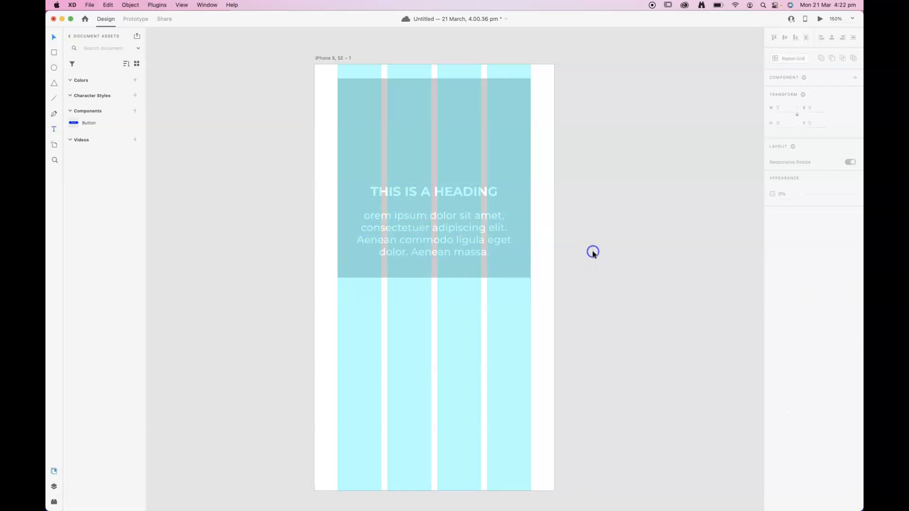
Move the paragraph up to about Y 222 and shorten its text to end with "Aenean commodo ligula."
{"action": "left_click_drag", "start_coordinate": [446, 236], "coordinate": [445, 233]}
{"action": "double_click", "coordinate": [456, 236]}
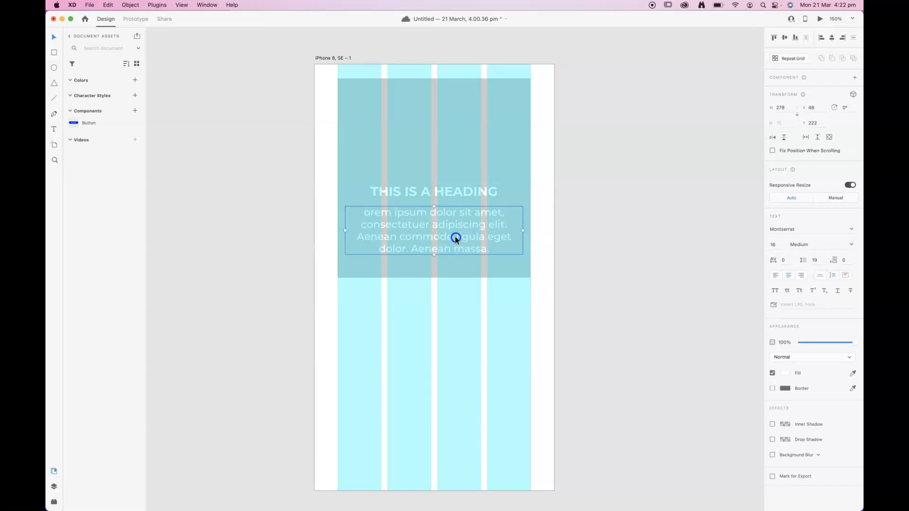
{"action": "left_click", "coordinate": [482, 240]}
{"action": "left_click_drag", "start_coordinate": [488, 249], "coordinate": [485, 238]}
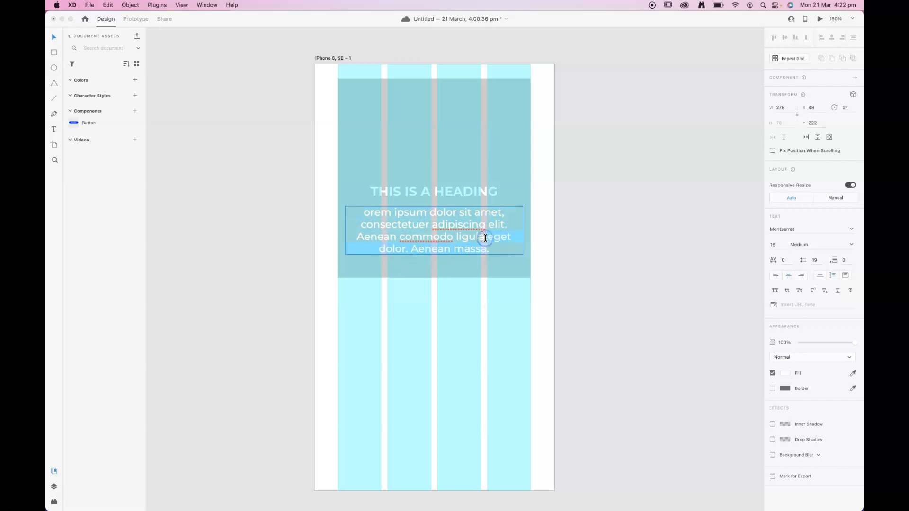
{"action": "type", "text": "."}
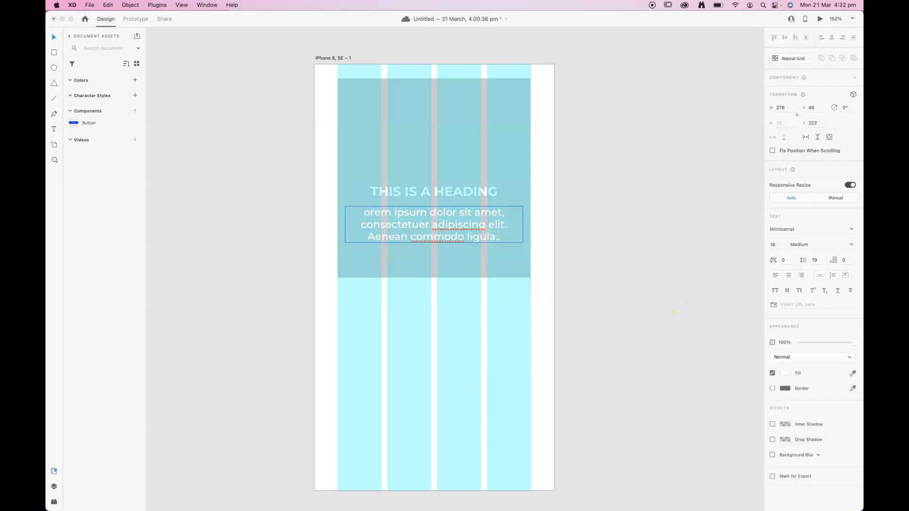
{"action": "key", "text": "Escape"}
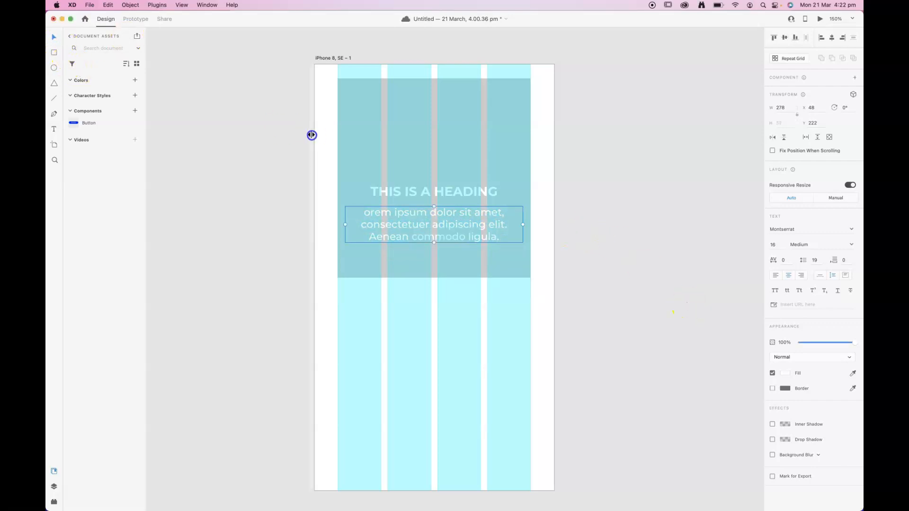
Move the heading and paragraph up together to make room beneath them in the grey rectangle
{"action": "left_click", "coordinate": [446, 194]}
{"action": "left_click", "coordinate": [447, 218], "text": "shift"}
{"action": "left_click_drag", "start_coordinate": [448, 218], "coordinate": [446, 201]}
Place a Button component instance centred below the paragraph, and nudge the paragraph up to about Y 197
{"action": "left_click_drag", "start_coordinate": [93, 120], "coordinate": [426, 248]}
{"action": "left_click", "coordinate": [452, 264]}
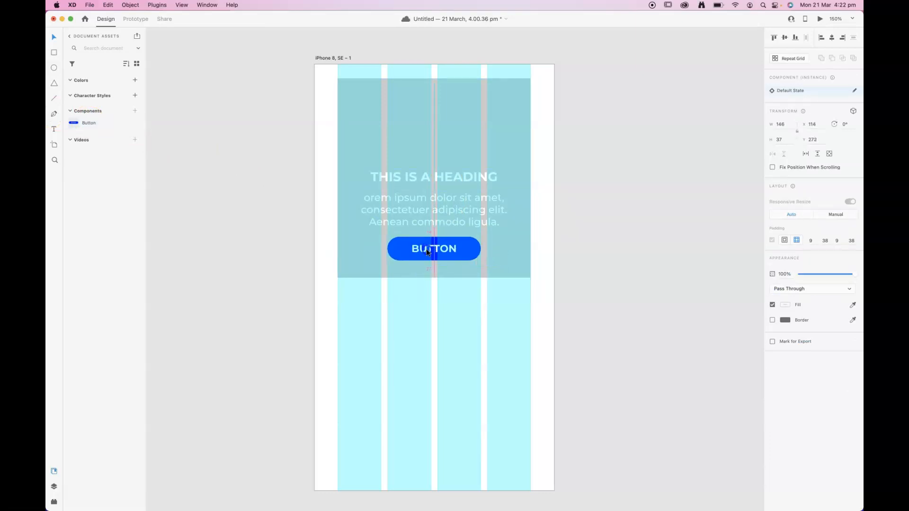
{"action": "left_click", "coordinate": [449, 197]}
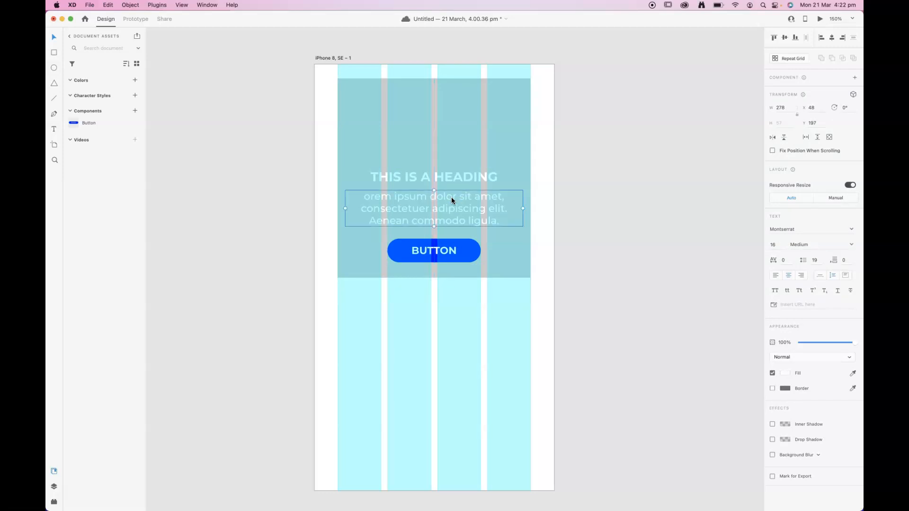
{"action": "left_click", "coordinate": [616, 149]}
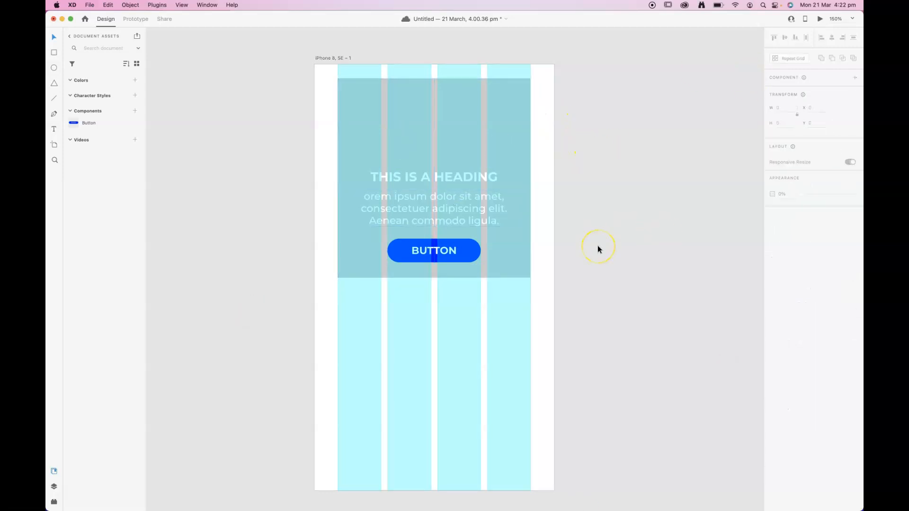
Make a single component from the grey rectangle, heading, paragraph and button
{"action": "left_click_drag", "start_coordinate": [610, 93], "coordinate": [299, 308]}
{"action": "left_click", "coordinate": [666, 199]}
{"action": "left_click_drag", "start_coordinate": [593, 59], "coordinate": [247, 311]}
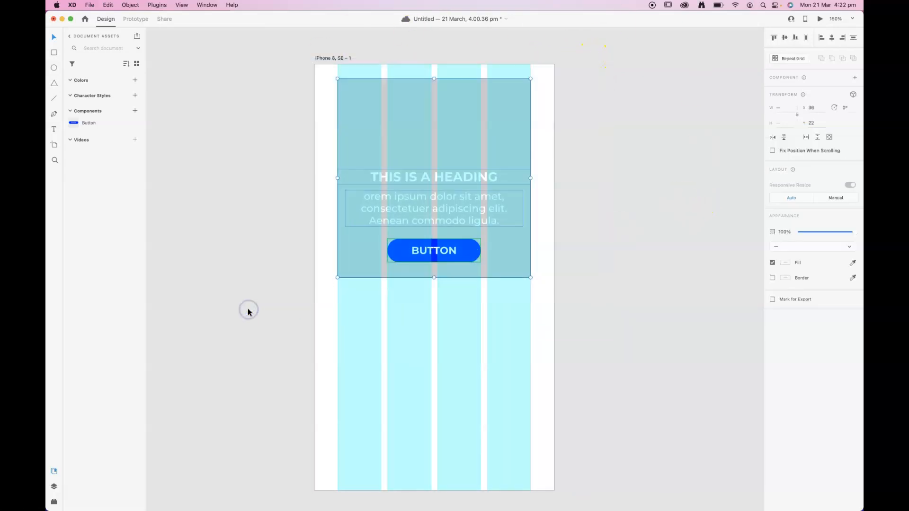
{"action": "right_click", "coordinate": [471, 198]}
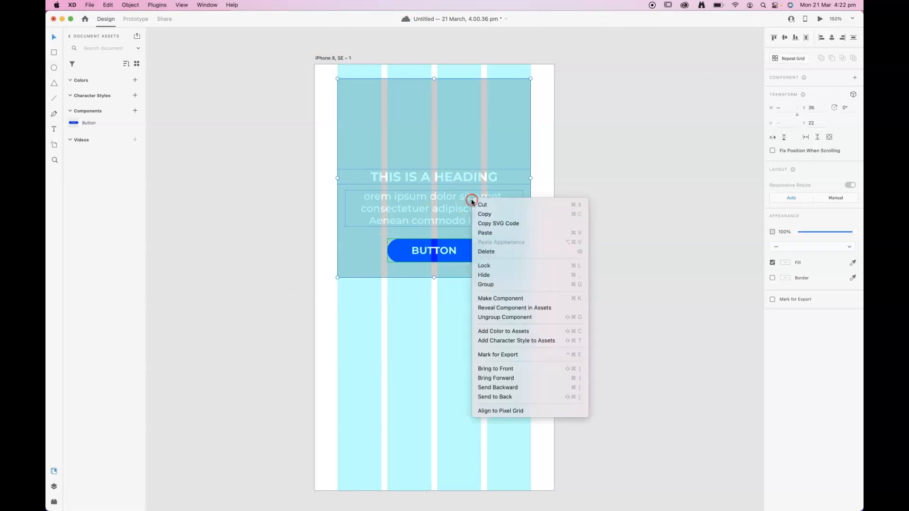
{"action": "left_click", "coordinate": [520, 300]}
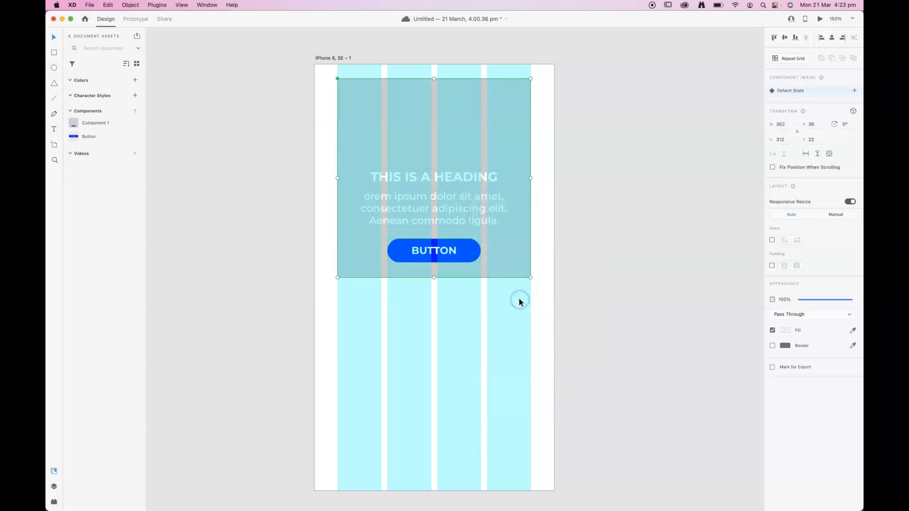
Rename the new card component in the document assets as "feature box"
{"action": "double_click", "coordinate": [98, 123]}
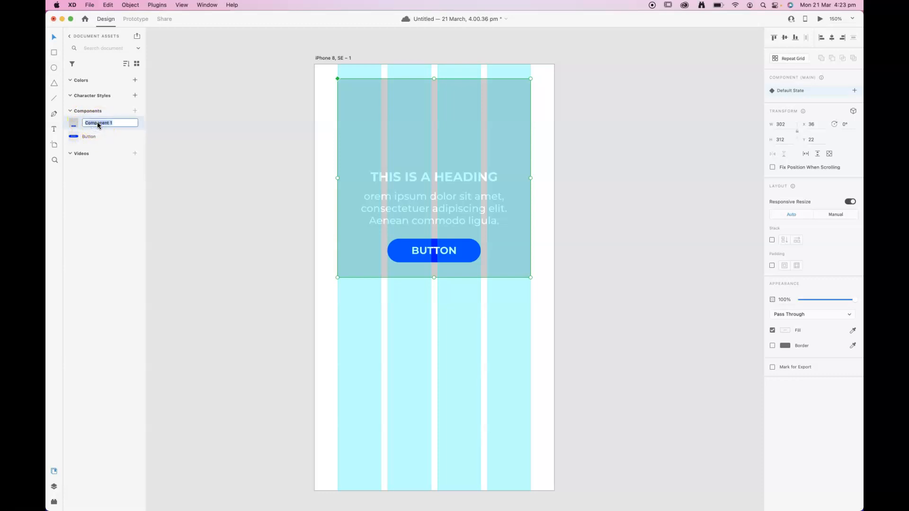
{"action": "type", "text": "feature box"}
{"action": "left_click", "coordinate": [163, 126]}
{"action": "left_click", "coordinate": [77, 142]}
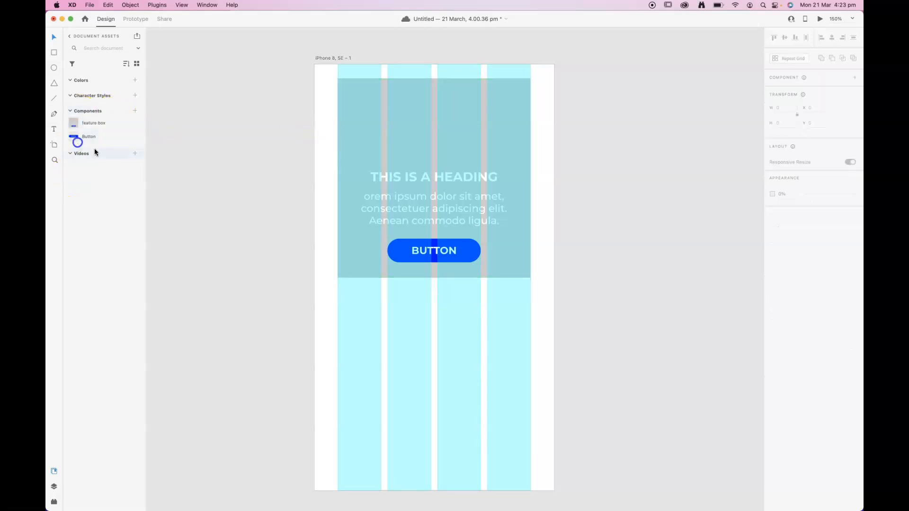
Place a feature box instance directly beneath the first card at X 36, Y 355
{"action": "scroll", "coordinate": [521, 215], "scroll_direction": "down", "scroll_amount": 5}
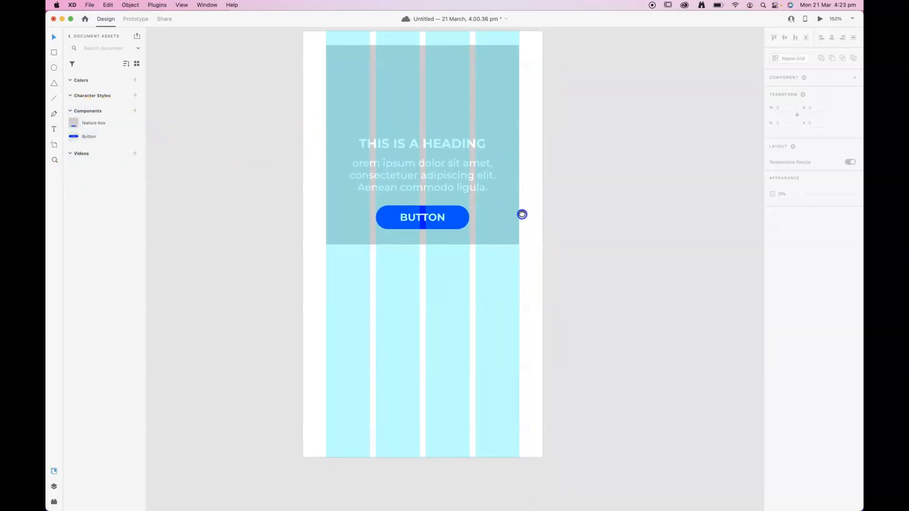
{"action": "left_click_drag", "start_coordinate": [91, 131], "coordinate": [452, 296]}
{"action": "left_click", "coordinate": [592, 292]}
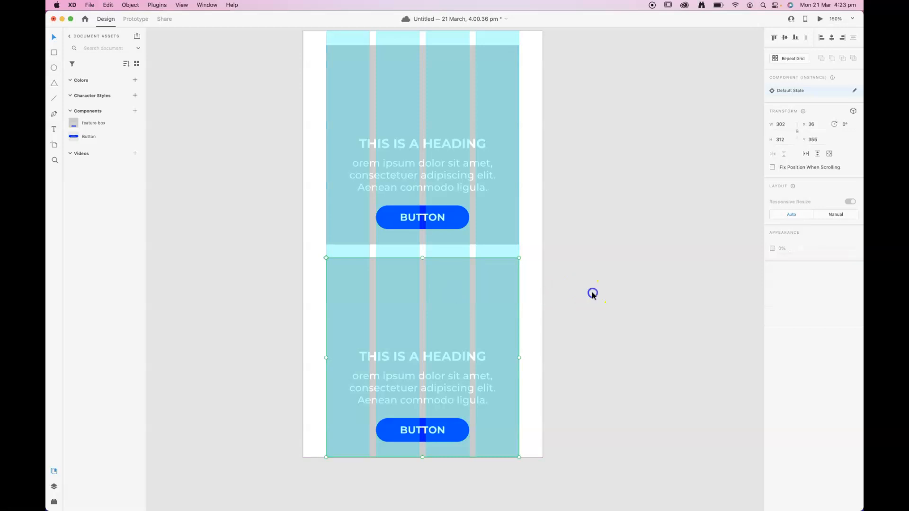
{"action": "scroll", "coordinate": [646, 360], "scroll_direction": "down", "scroll_amount": 2}
{"action": "scroll", "coordinate": [645, 360], "scroll_direction": "up", "scroll_amount": 3}
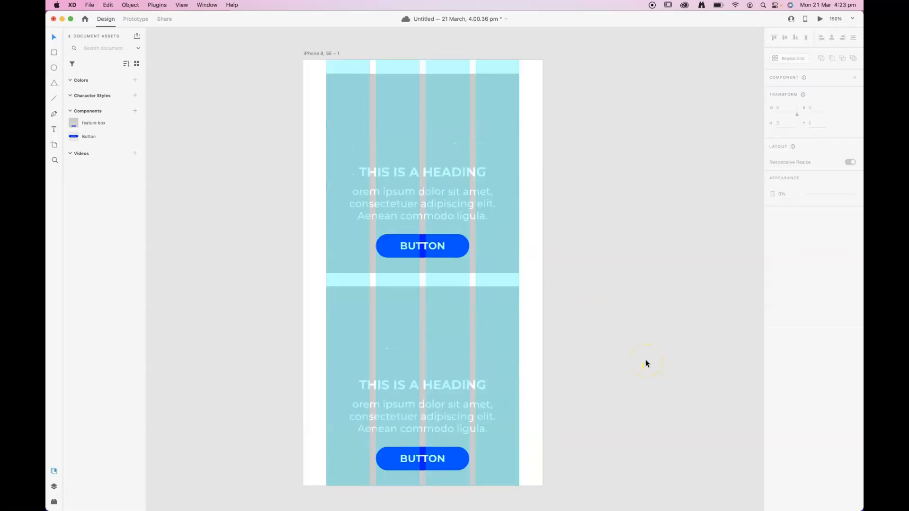
Lengthen the iPhone artboard downward to make room for more cards below the second one
{"action": "key", "text": "super+minus"}
{"action": "left_click", "coordinate": [397, 158]}
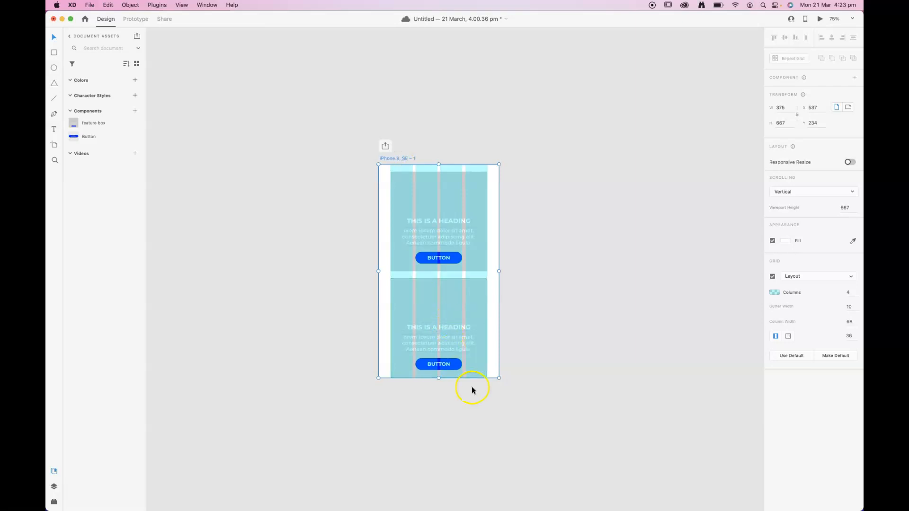
{"action": "scroll", "coordinate": [626, 415], "scroll_direction": "down", "scroll_amount": 2}
{"action": "left_click_drag", "start_coordinate": [439, 360], "coordinate": [461, 487]}
Place two more feature box instances beneath the second card, evenly spaced in the same column
{"action": "left_click", "coordinate": [552, 375]}
{"action": "left_click_drag", "start_coordinate": [98, 121], "coordinate": [424, 303]}
{"action": "left_click_drag", "start_coordinate": [97, 122], "coordinate": [426, 400]}
Extend the artboard's bottom edge slightly beyond the fourth card and save the document
{"action": "left_click", "coordinate": [398, 53]}
{"action": "scroll", "coordinate": [549, 237], "scroll_direction": "down", "scroll_amount": 1}
{"action": "left_click_drag", "start_coordinate": [439, 482], "coordinate": [439, 488]}
{"action": "left_click", "coordinate": [642, 399]}
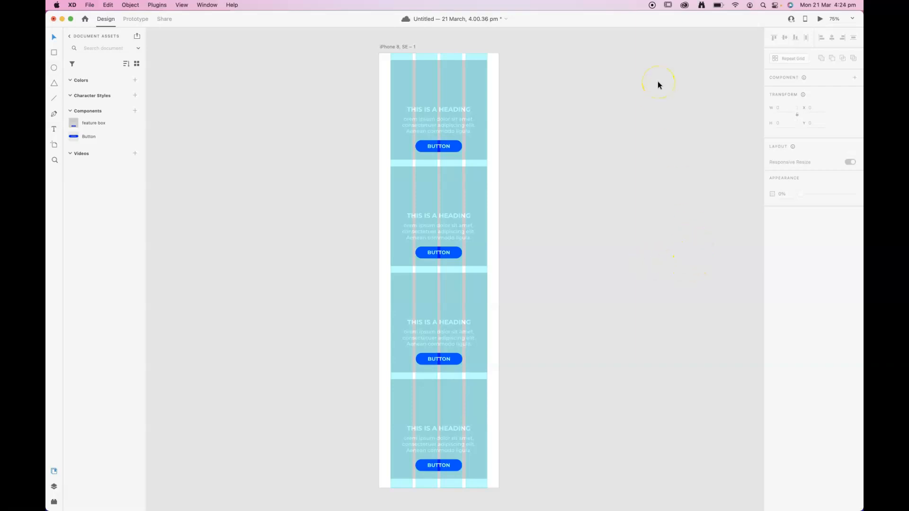
{"action": "key", "text": "super+s"}
Delete the main feature box card from the top of the artboard and put a copy of the instance beneath it in its place
{"action": "left_click", "coordinate": [448, 90]}
{"action": "left_click", "coordinate": [472, 191]}
{"action": "left_click", "coordinate": [449, 101]}
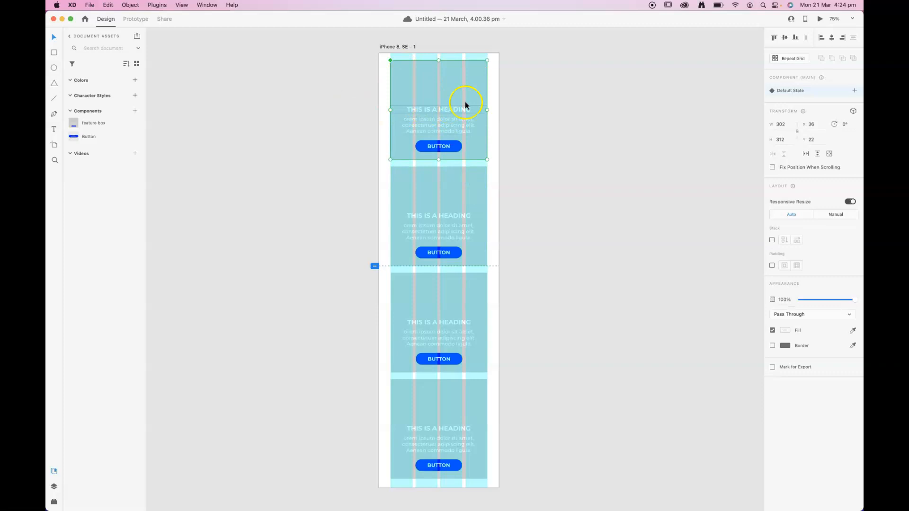
{"action": "scroll", "coordinate": [555, 154], "scroll_direction": "up", "scroll_amount": 5}
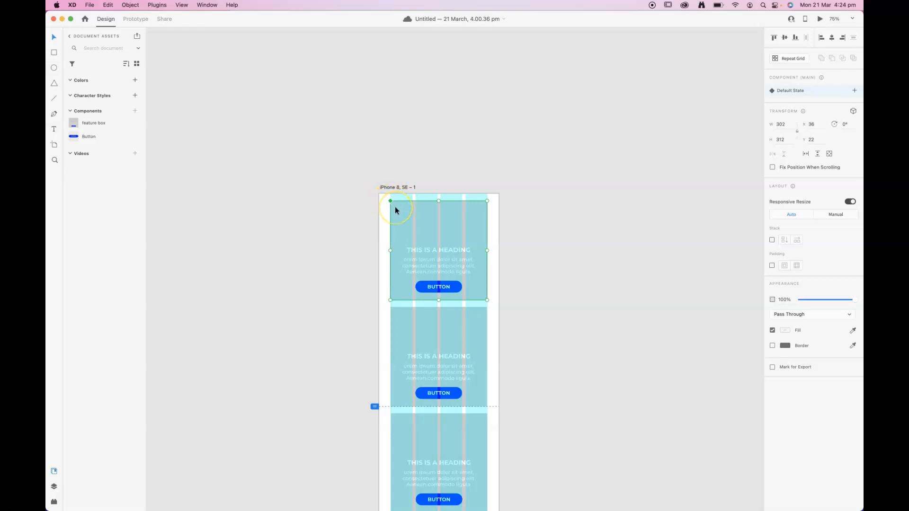
{"action": "left_click", "coordinate": [419, 324]}
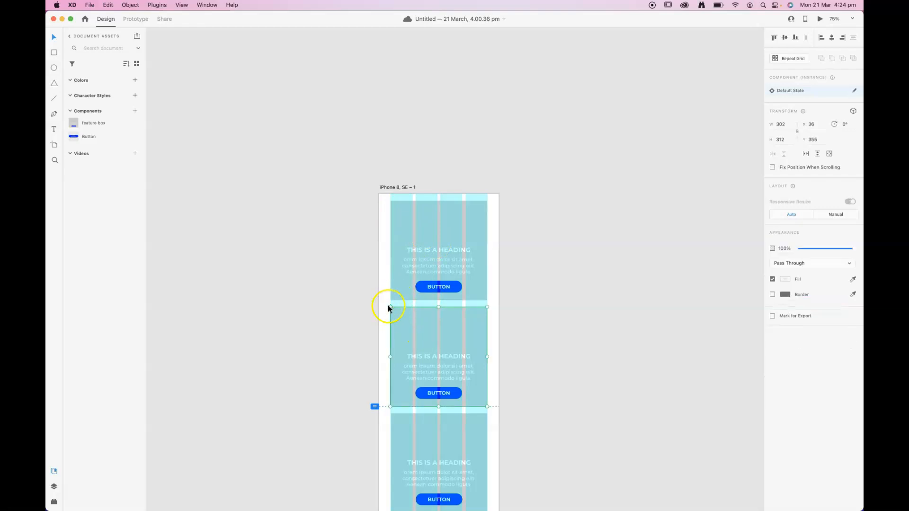
{"action": "left_click_drag", "start_coordinate": [450, 238], "coordinate": [609, 242]}
{"action": "key", "text": "Delete"}
{"action": "left_click", "coordinate": [422, 318]}
{"action": "left_click_drag", "start_coordinate": [423, 319], "coordinate": [425, 227]}
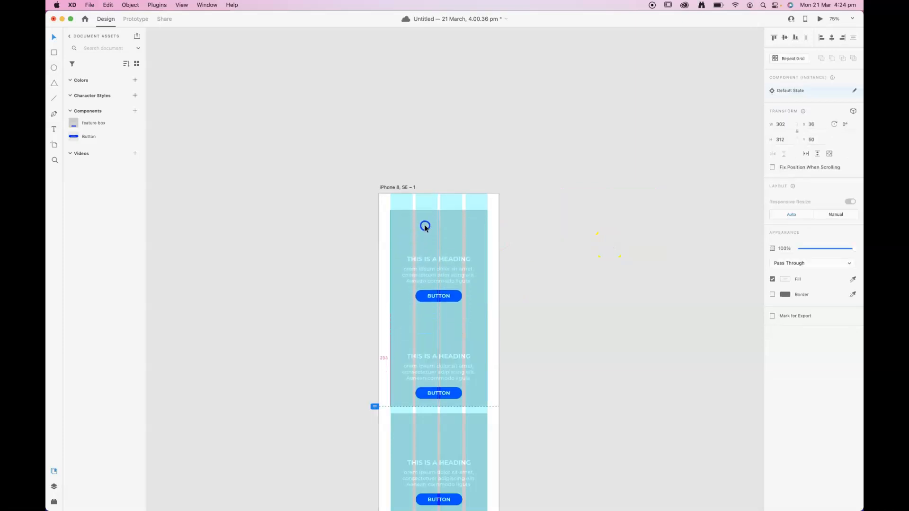
{"action": "left_click", "coordinate": [594, 277]}
Check the cards on the artboard and open the feature box's main component for editing from the document assets
{"action": "left_click", "coordinate": [430, 239]}
{"action": "left_click", "coordinate": [419, 360]}
{"action": "left_click", "coordinate": [435, 442]}
{"action": "left_click", "coordinate": [426, 357]}
{"action": "left_click", "coordinate": [100, 127]}
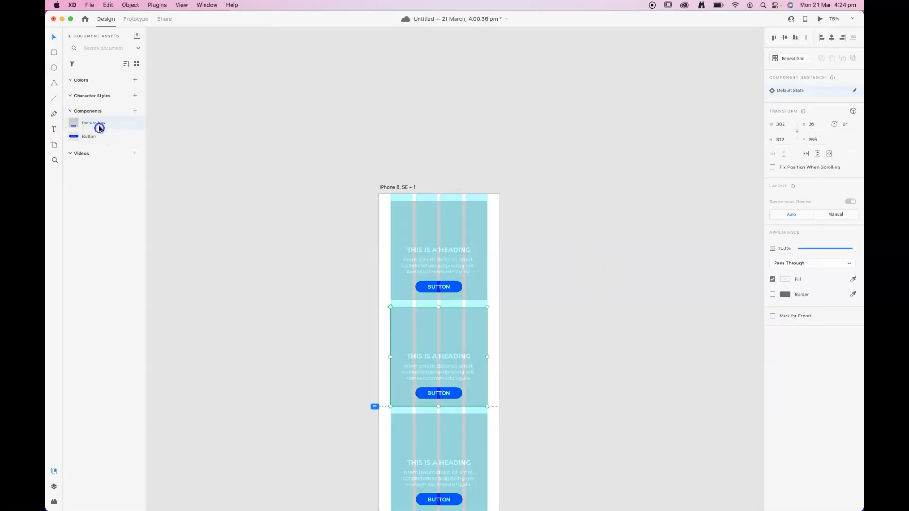
{"action": "right_click", "coordinate": [100, 126]}
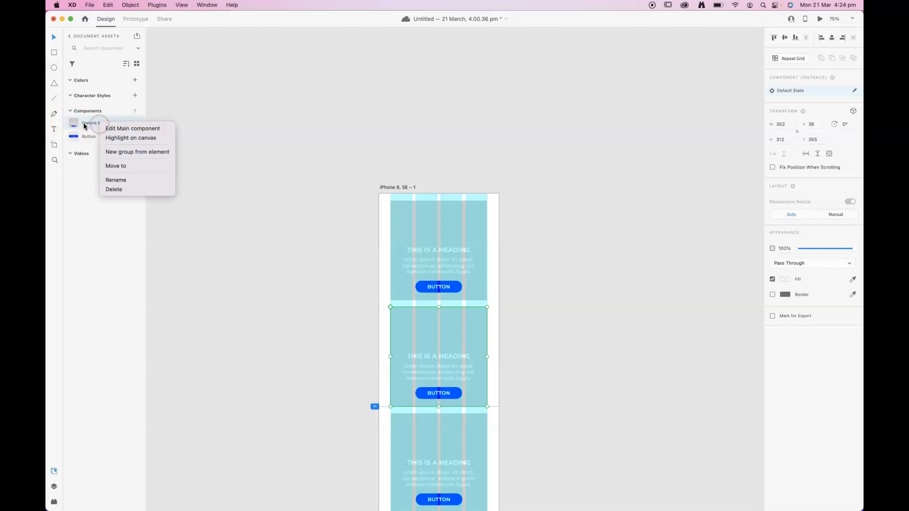
{"action": "left_click", "coordinate": [134, 128]}
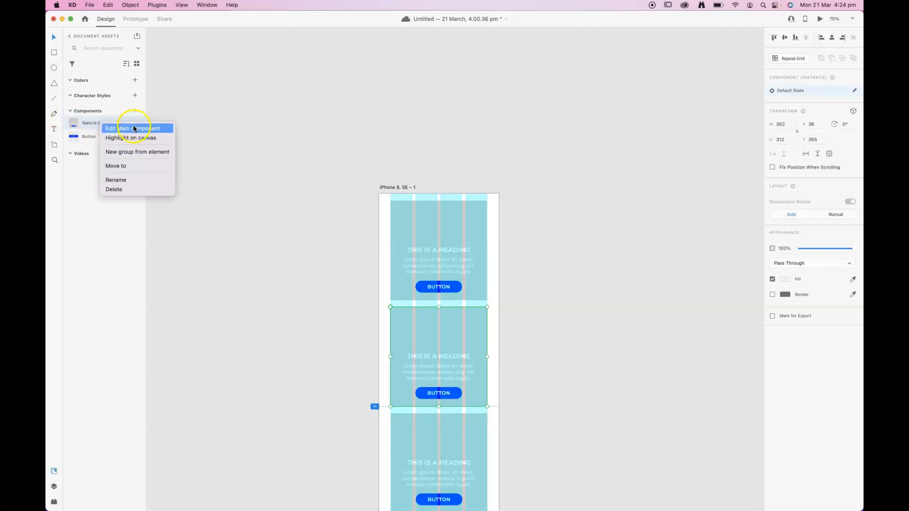
{"action": "left_click", "coordinate": [554, 269]}
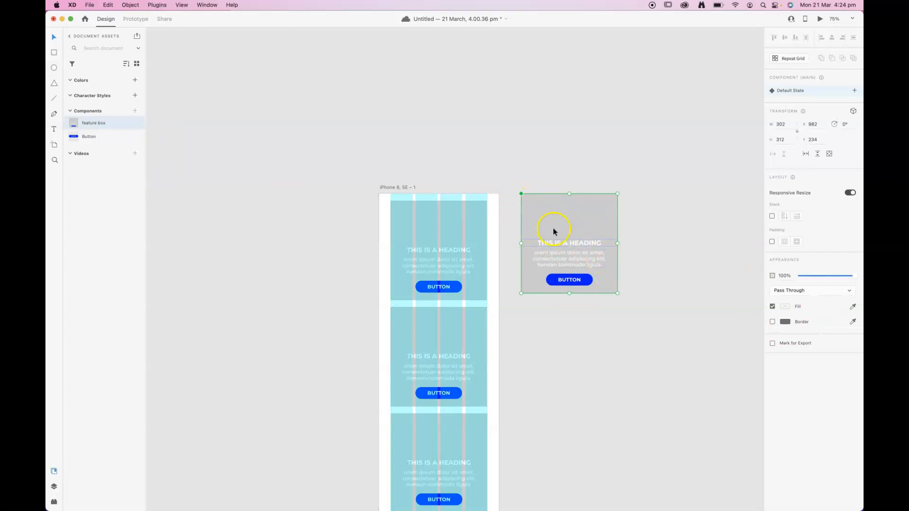
{"action": "left_click", "coordinate": [592, 322]}
Move the main feature box component above the artboard, aligned with the card column at about X 574, Y -132
{"action": "left_click_drag", "start_coordinate": [586, 355], "coordinate": [553, 375]}
{"action": "left_click_drag", "start_coordinate": [549, 234], "coordinate": [417, 122]}
{"action": "left_click", "coordinate": [553, 132]}
{"action": "left_click_drag", "start_coordinate": [532, 288], "coordinate": [527, 222]}
{"action": "scroll", "coordinate": [526, 221], "scroll_direction": "up", "scroll_amount": 5}
Round the corners of the grey rectangle inside the main component to a radius of about 27
{"action": "left_click", "coordinate": [396, 116]}
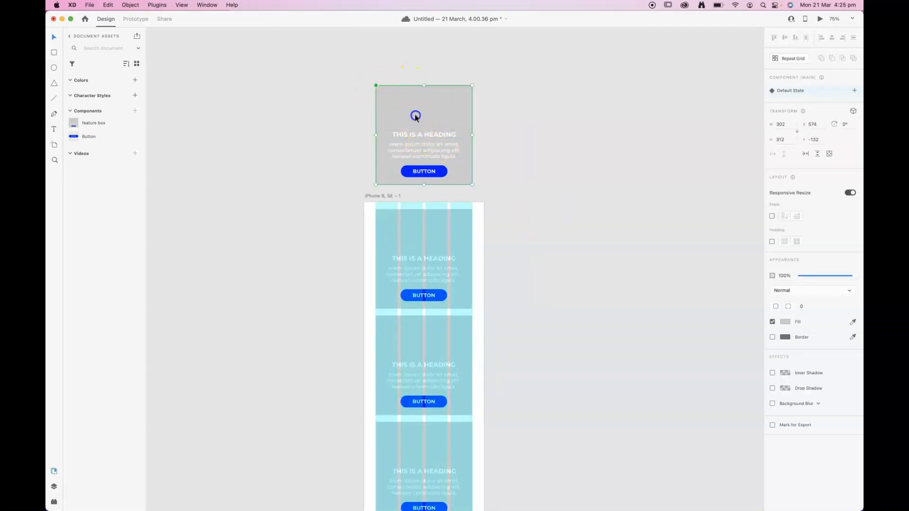
{"action": "double_click", "coordinate": [414, 115]}
{"action": "left_click_drag", "start_coordinate": [381, 90], "coordinate": [384, 88]}
{"action": "left_click_drag", "start_coordinate": [566, 233], "coordinate": [554, 214]}
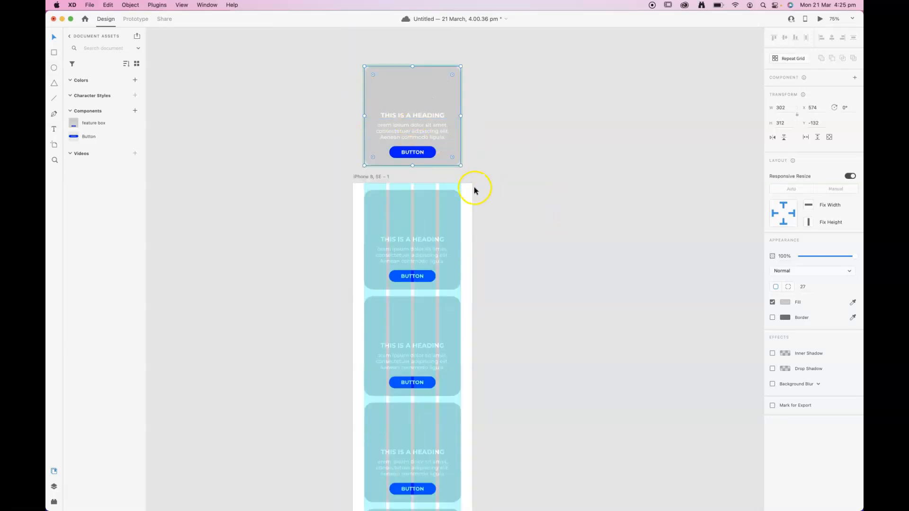
{"action": "left_click_drag", "start_coordinate": [482, 227], "coordinate": [492, 253]}
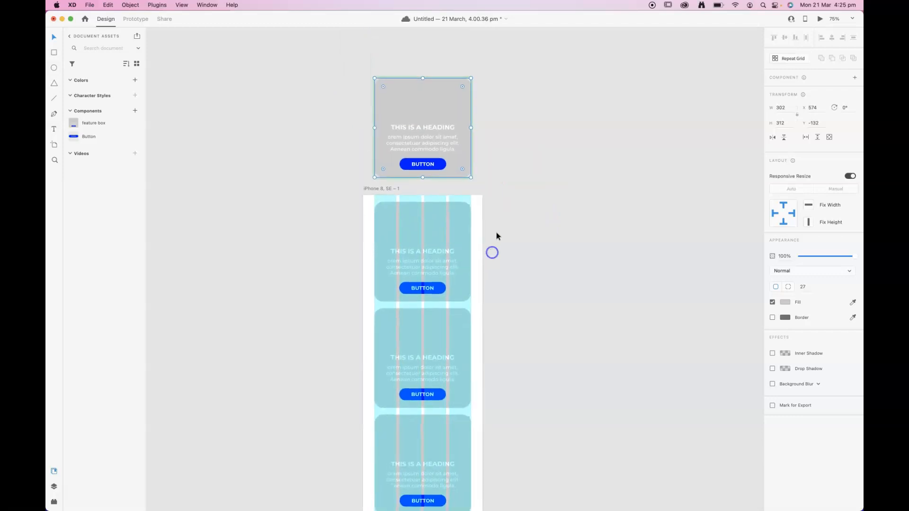
Darken the main component's rectangle fill to the grey #989898
{"action": "left_click", "coordinate": [785, 302]}
{"action": "left_click_drag", "start_coordinate": [726, 304], "coordinate": [681, 288]}
{"action": "left_click", "coordinate": [603, 281]}
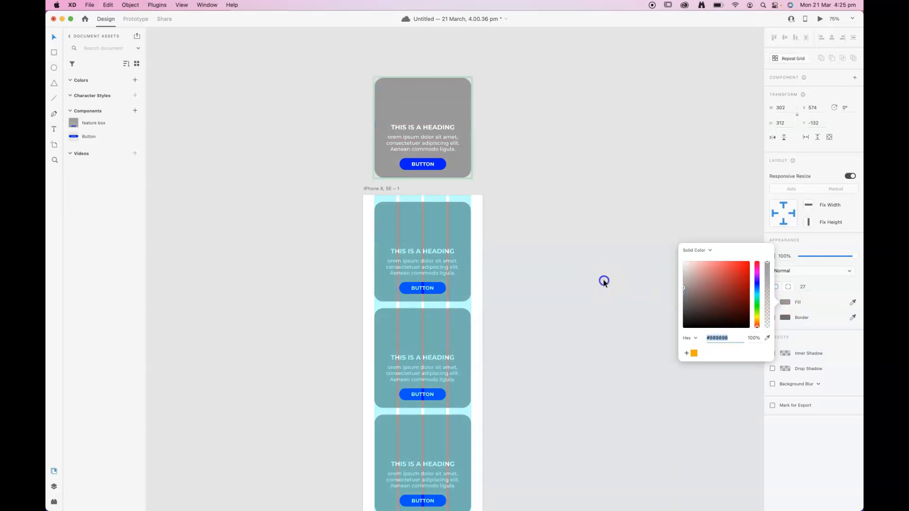
{"action": "left_click_drag", "start_coordinate": [562, 287], "coordinate": [559, 308]}
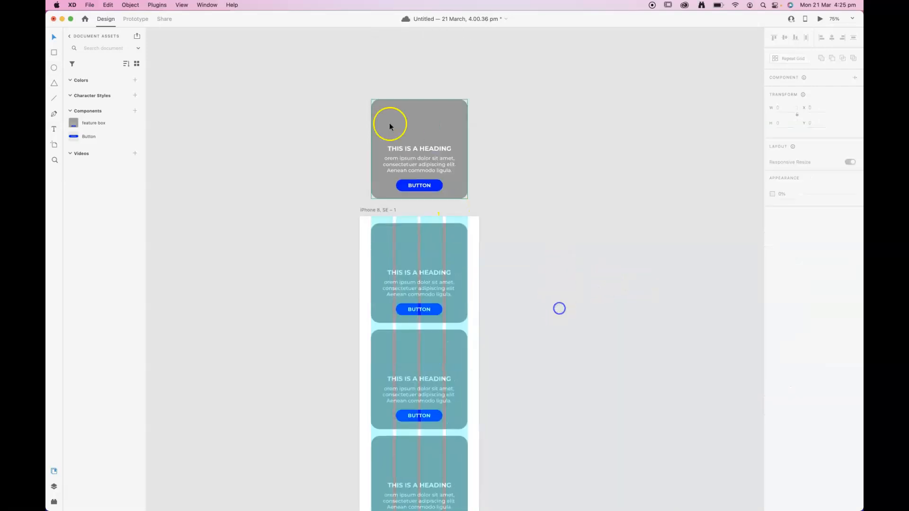
Raise the button in the main component, and stack the paragraph at about Y -4 and the heading at about Y -37 above it
{"action": "left_click", "coordinate": [420, 149]}
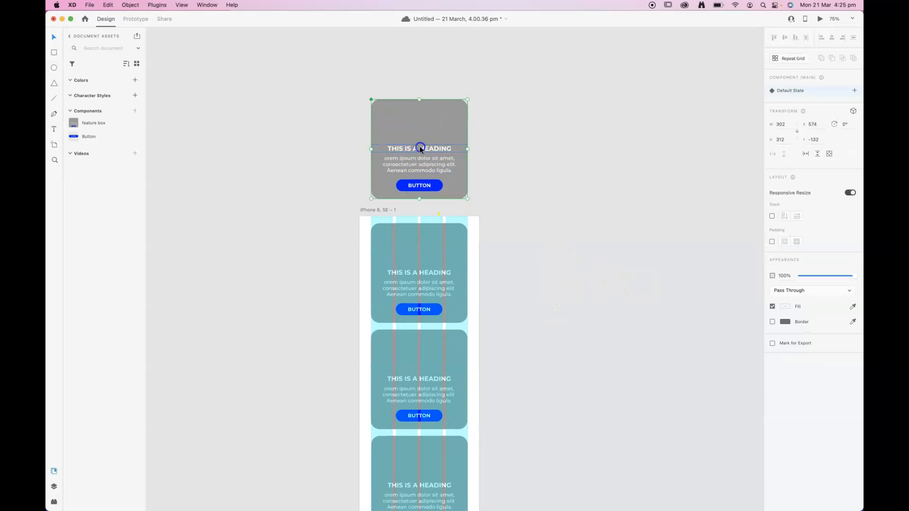
{"action": "double_click", "coordinate": [420, 148]}
{"action": "left_click_drag", "start_coordinate": [428, 154], "coordinate": [427, 120]}
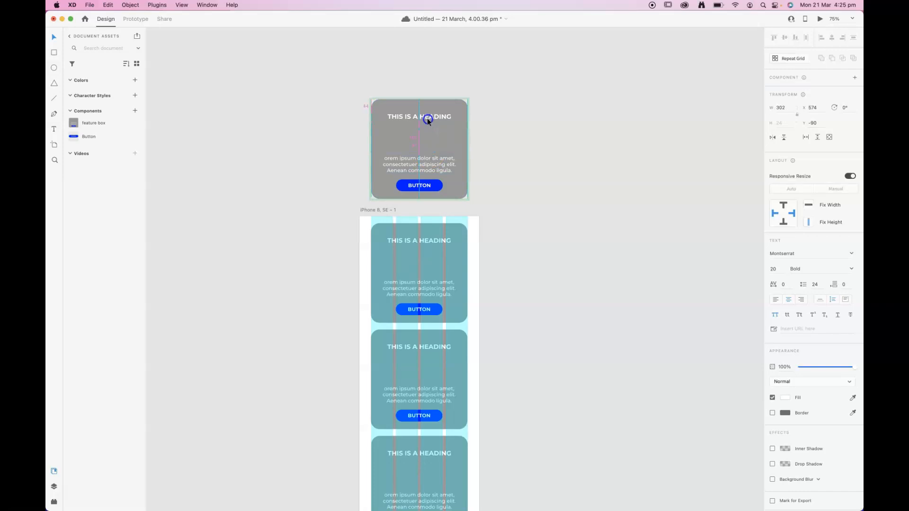
{"action": "left_click_drag", "start_coordinate": [433, 163], "coordinate": [435, 134]}
{"action": "left_click_drag", "start_coordinate": [433, 187], "coordinate": [438, 169]}
{"action": "left_click_drag", "start_coordinate": [432, 135], "coordinate": [433, 153]}
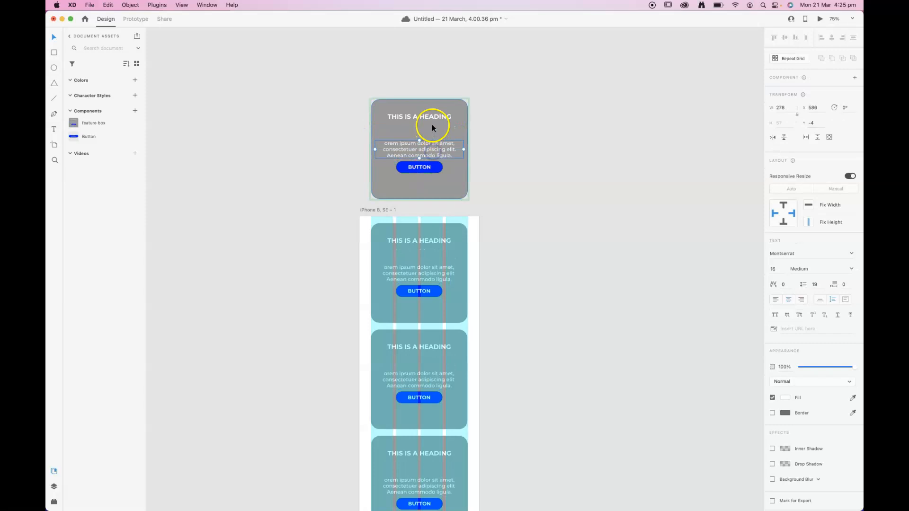
{"action": "left_click_drag", "start_coordinate": [431, 118], "coordinate": [430, 135]}
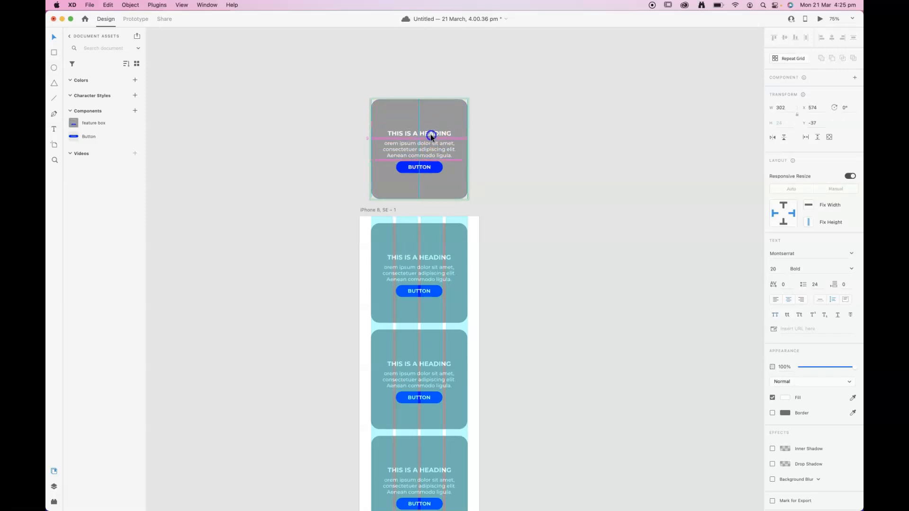